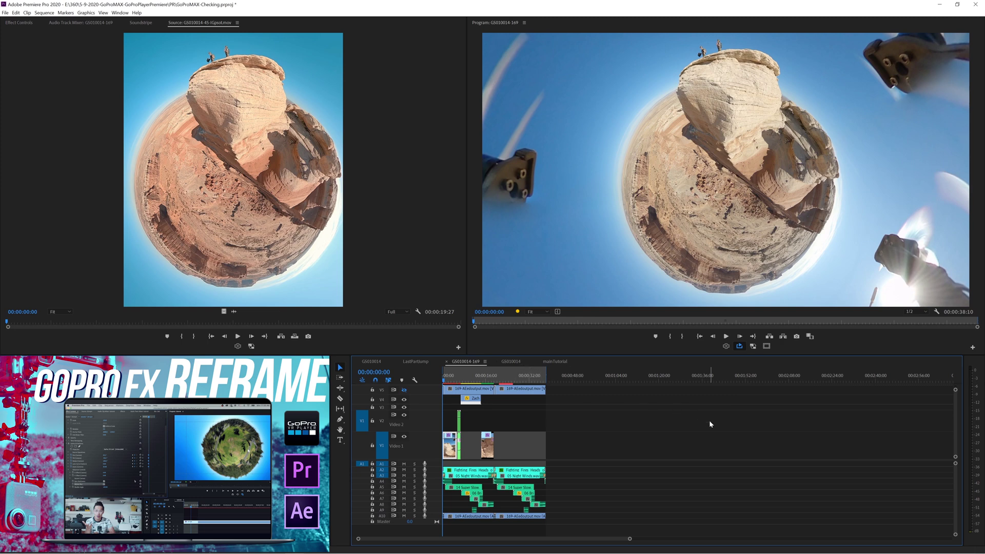
Play the opening of the GS010014-169 sequence and return the playhead to the approach shot around 00:00:04:29.
key("space")
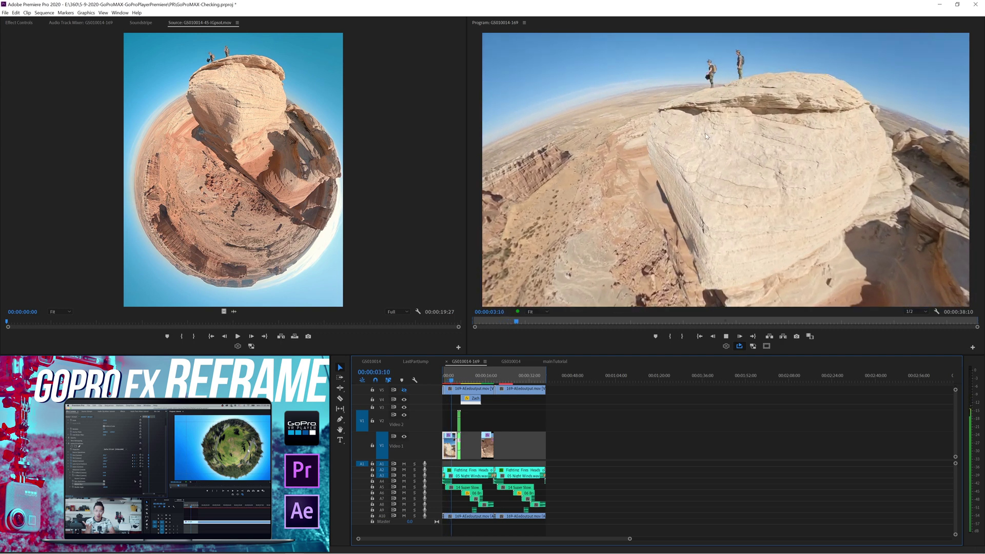
left_click_drag(453, 382, 405, 384)
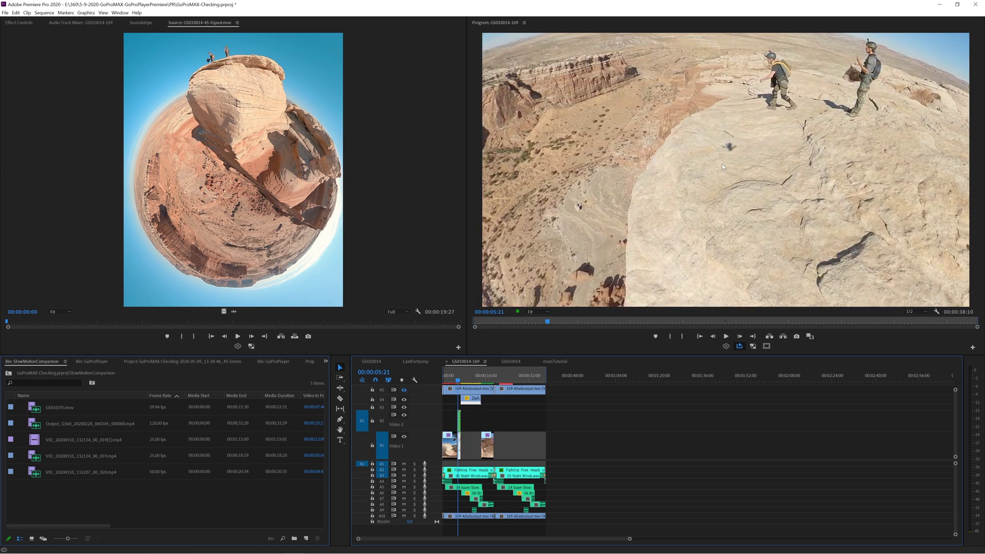
left_click(456, 379)
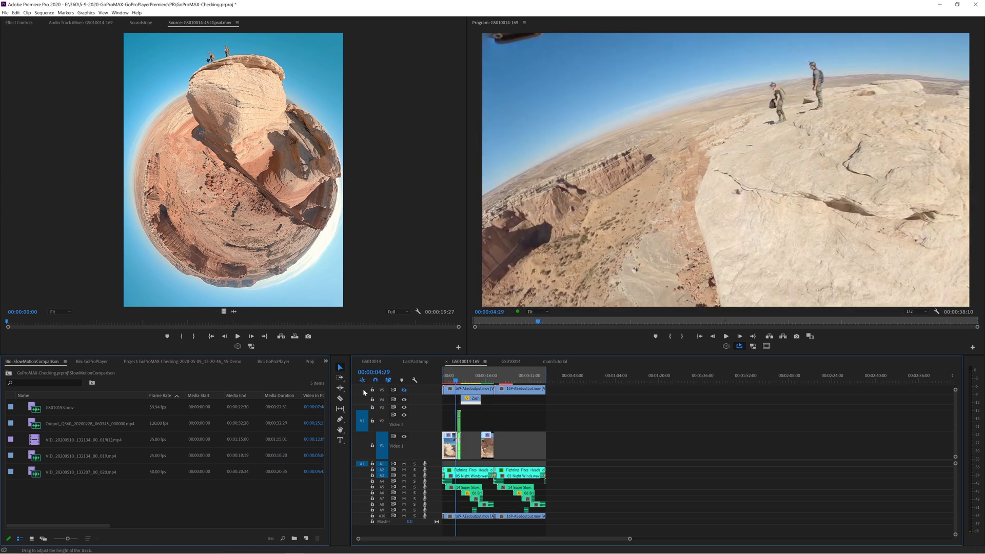
Compare the camera move over the two people with the V5 video track shown and hidden, replaying from about 00:00:04:00.
left_click(405, 391)
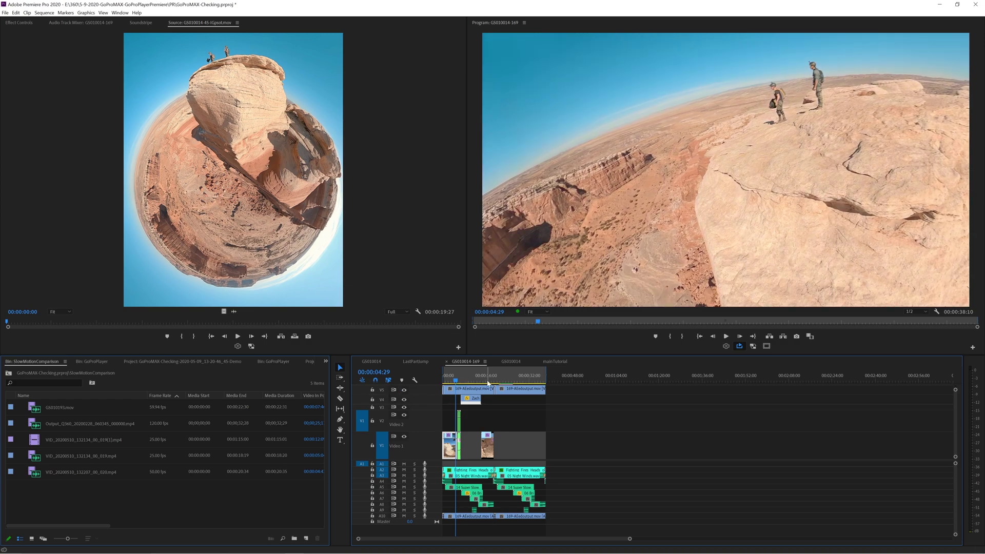
key("space")
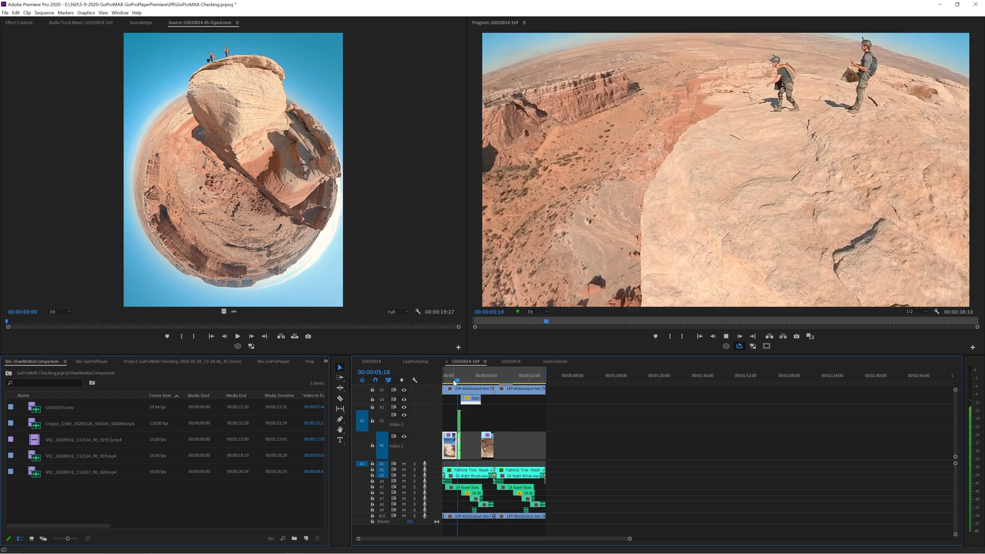
key("space")
left_click(455, 381)
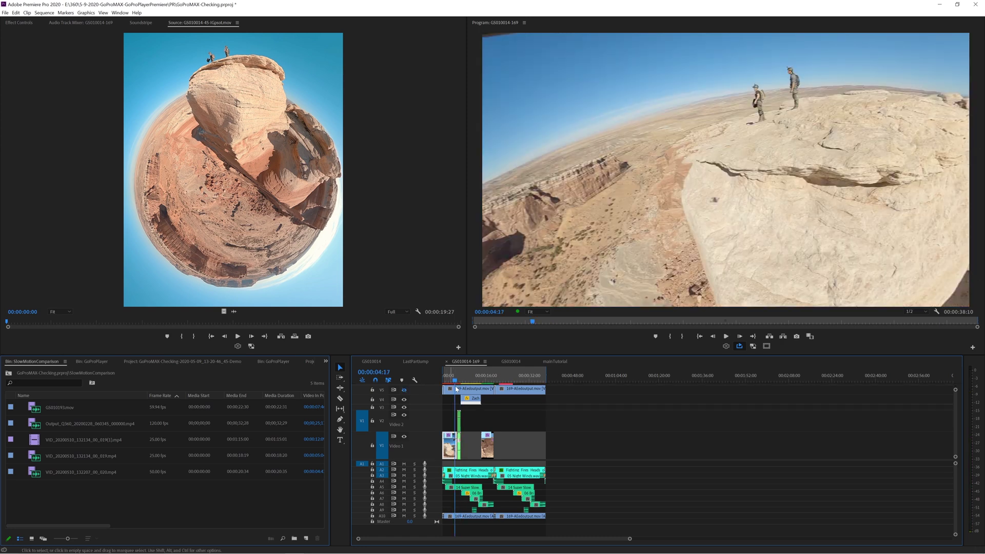
left_click(452, 381)
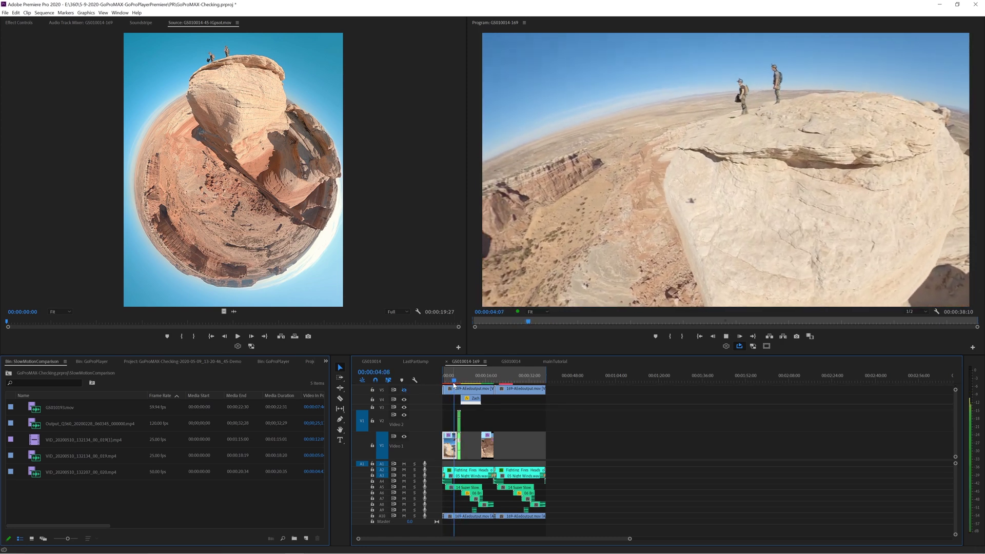
key("space")
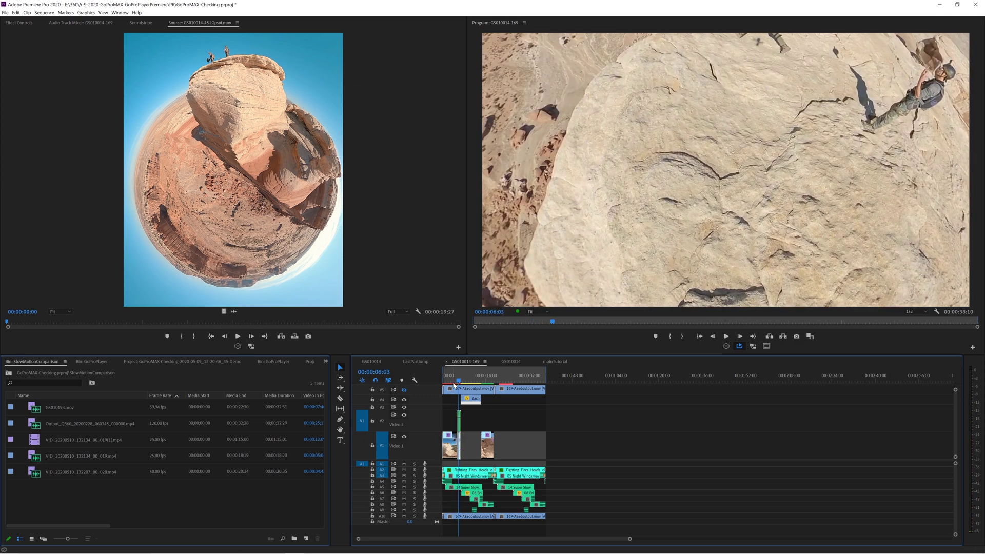
left_click_drag(458, 383, 451, 383)
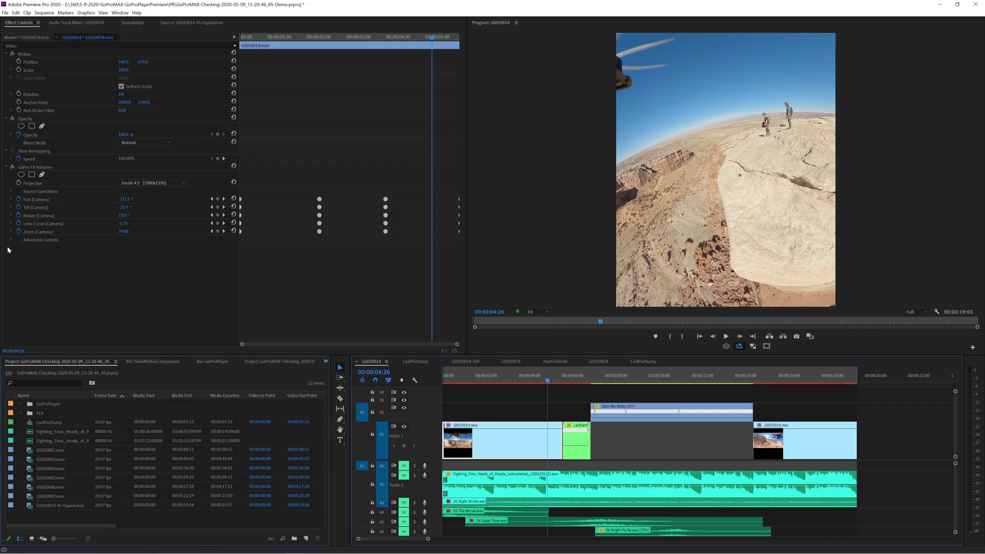
Expand the Advanced Controls of GoPro FX Reframe and turn off Motion Blur on the clip in the LastPartJump sequence.
left_click(10, 239)
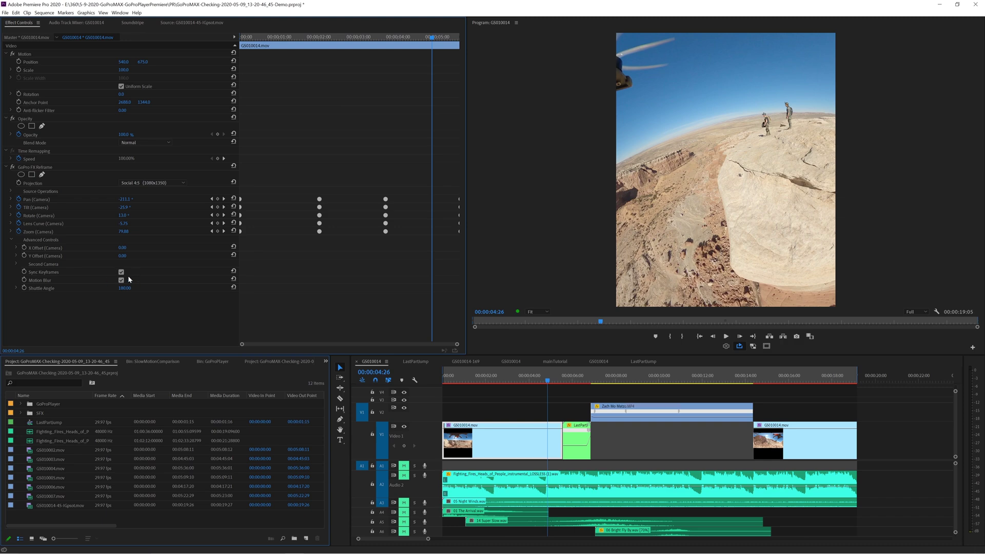
left_click(643, 361)
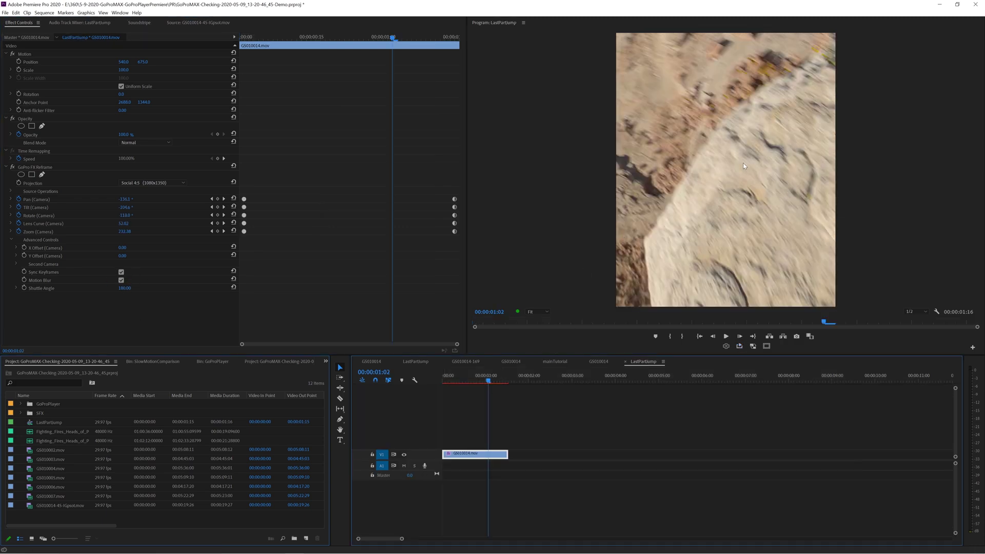
left_click(121, 281)
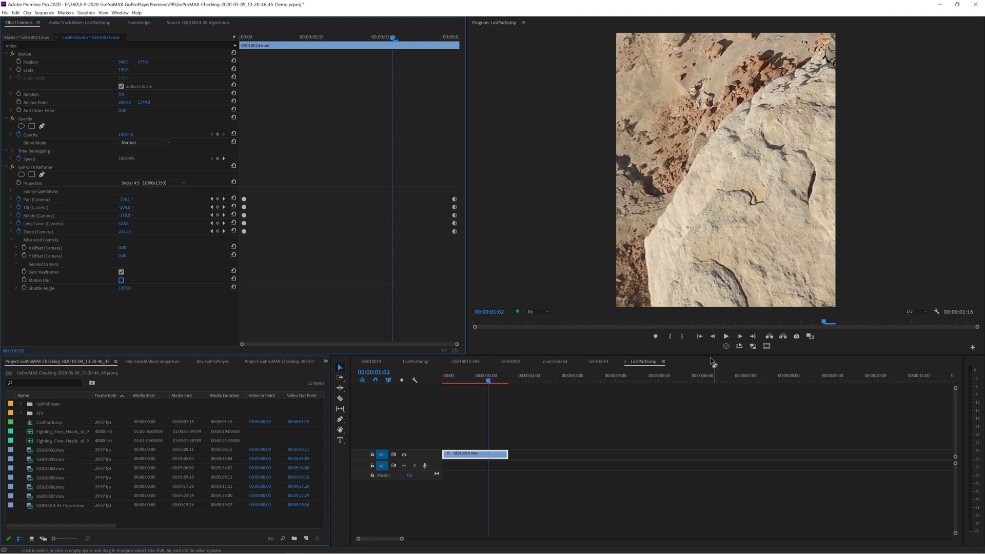
Return to the GS010014 sequence and play the section from the LastPartJump clip into the jump footage.
left_click(370, 366)
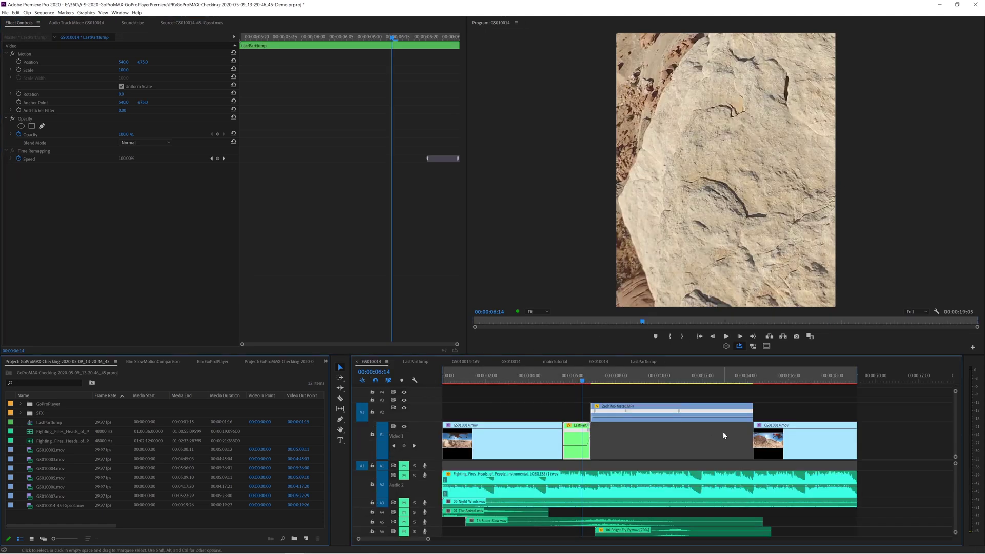
left_click_drag(583, 381, 601, 383)
key("space")
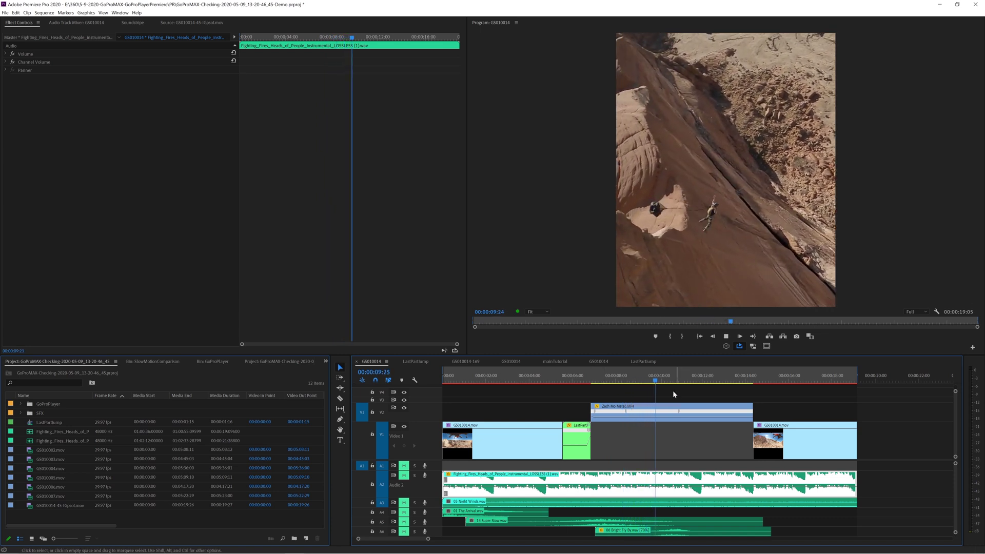
key("space")
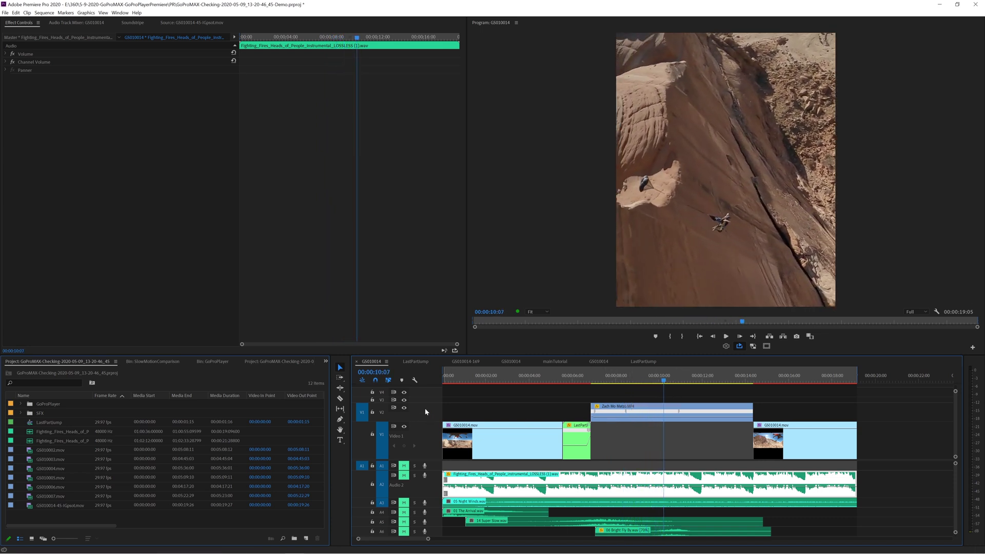
Enlarge the Video 2 track to examine the speed-ramp curve on the jump clip while playing it back.
left_click_drag(425, 404, 436, 361)
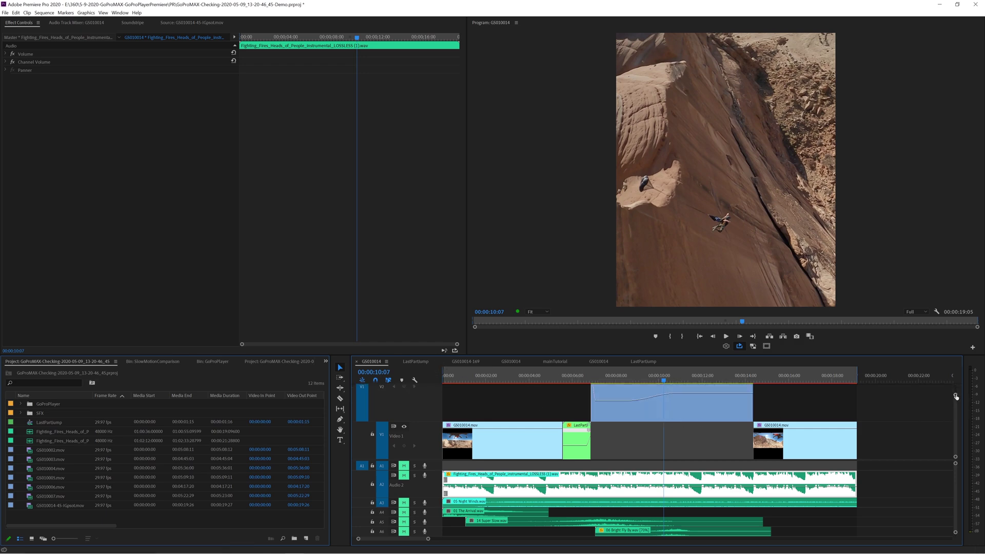
left_click(620, 420)
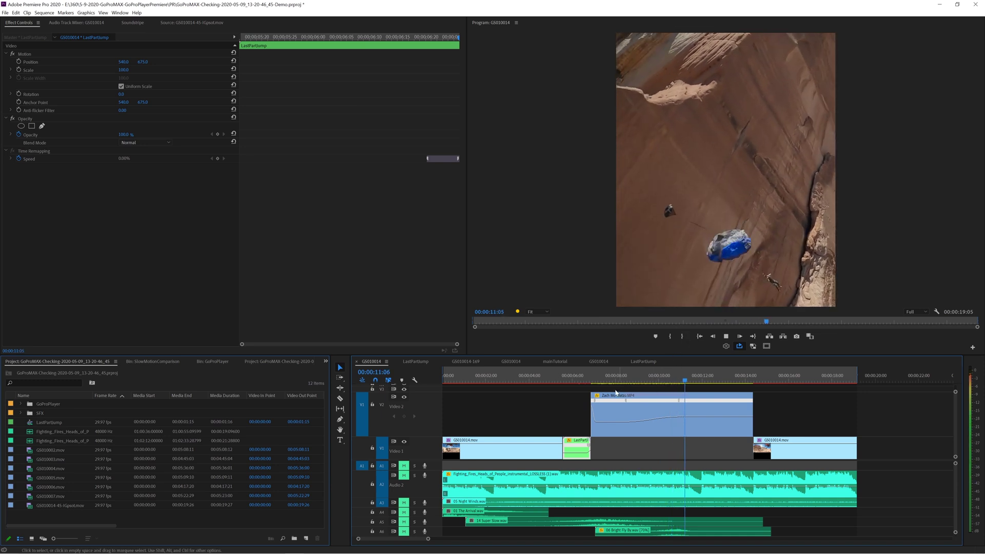
key("d")
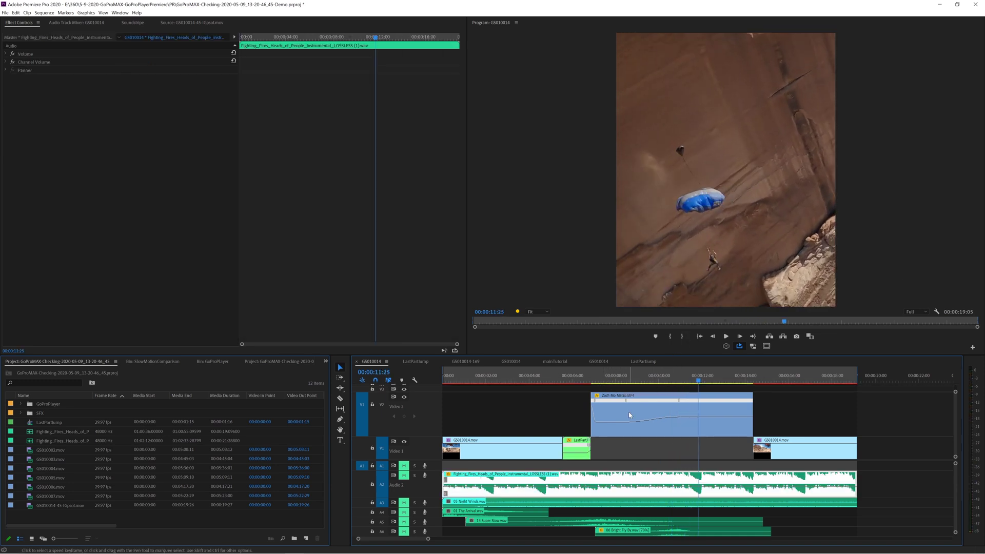
View the file properties of the jump clip on Video 2 and check its frame rate.
right_click(681, 398)
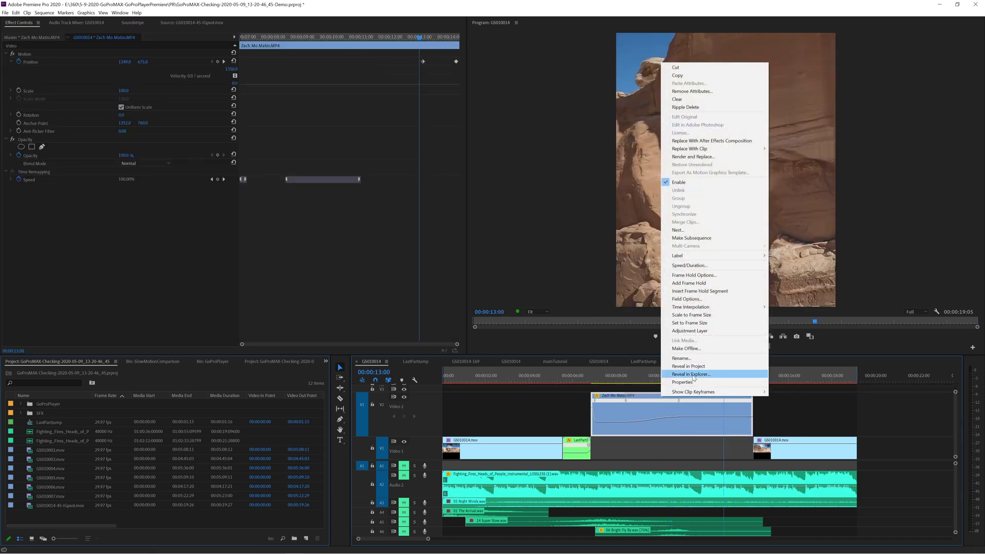
left_click(687, 374)
right_click(47, 459)
left_click(72, 176)
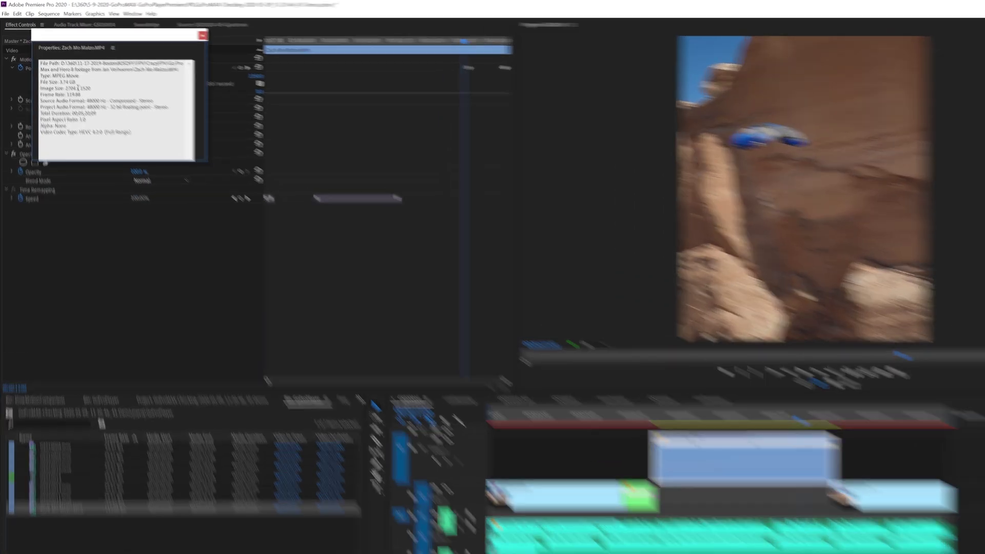
left_click_drag(59, 85, 85, 84)
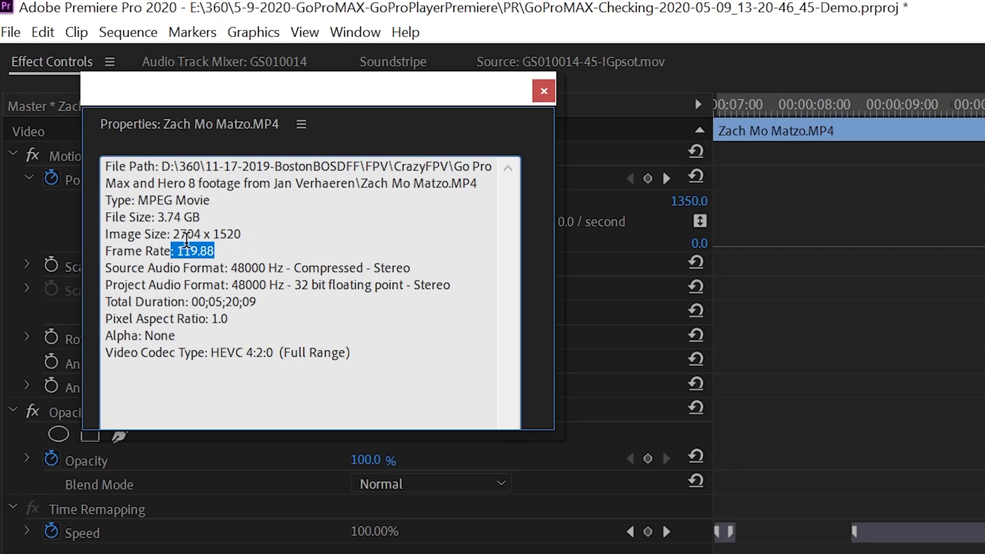
left_click_drag(180, 235, 88, 239)
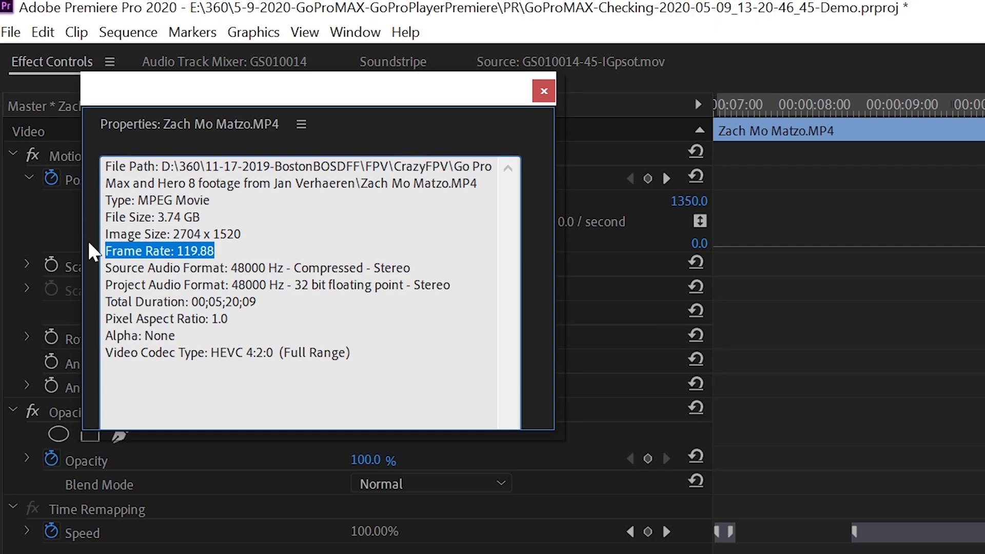
left_click(295, 259)
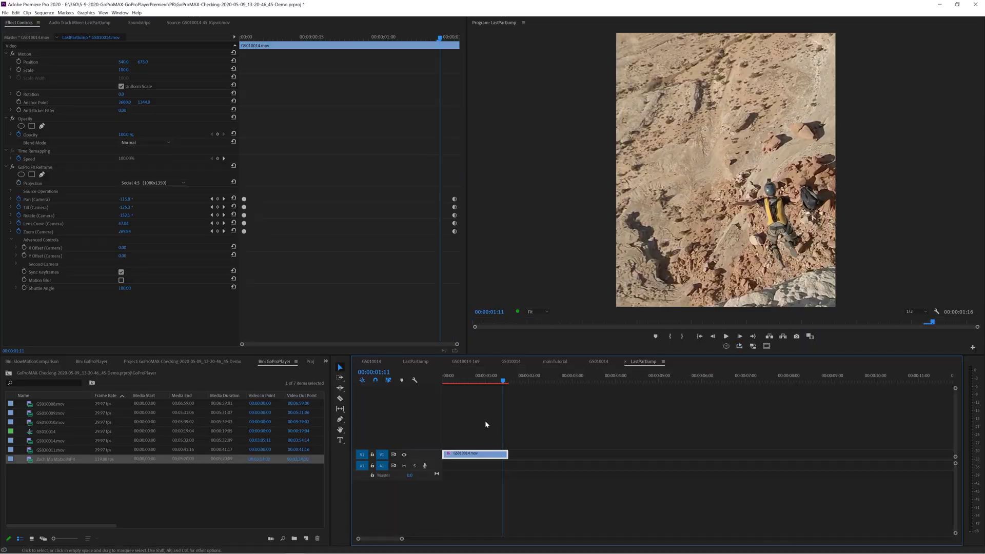
In the GS010014 sequence, park at the jump clip's start, 00:00:06:26, disable its opacity keyframing and set its opacity to 50%.
left_click(515, 381)
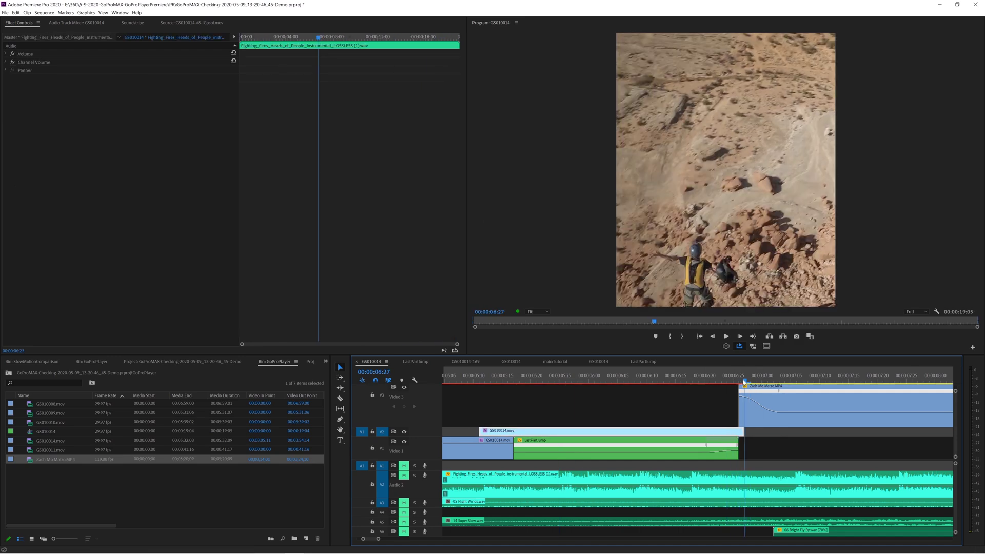
left_click(742, 385)
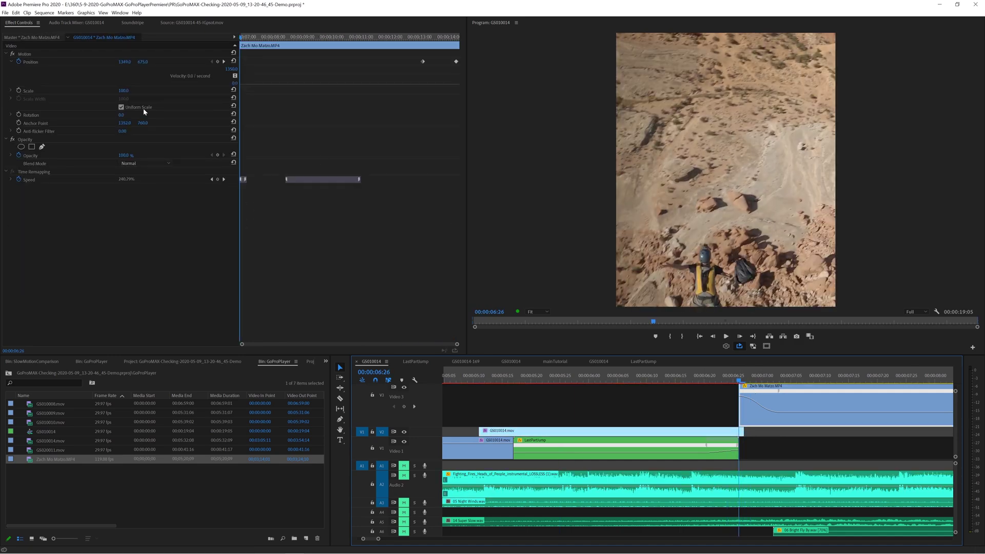
left_click(21, 156)
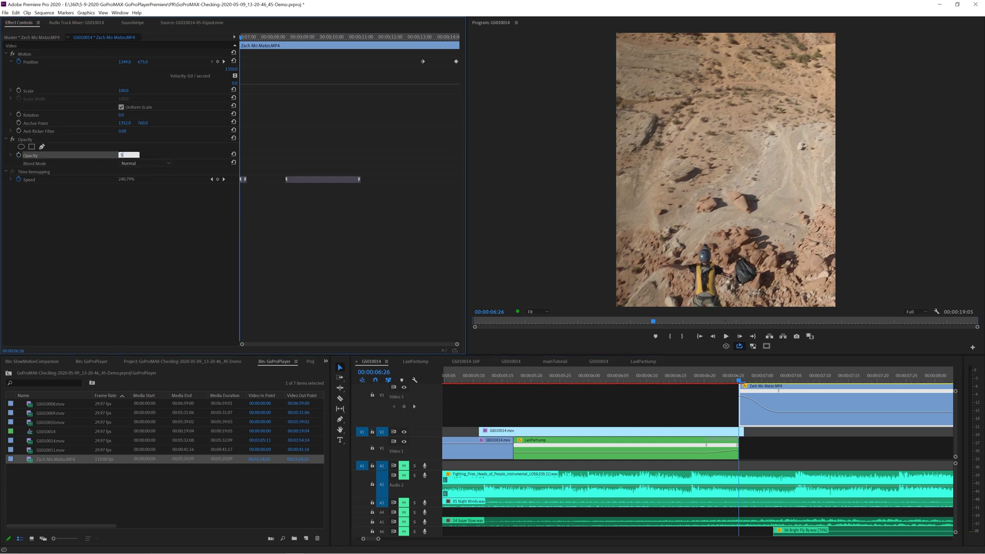
key("Return")
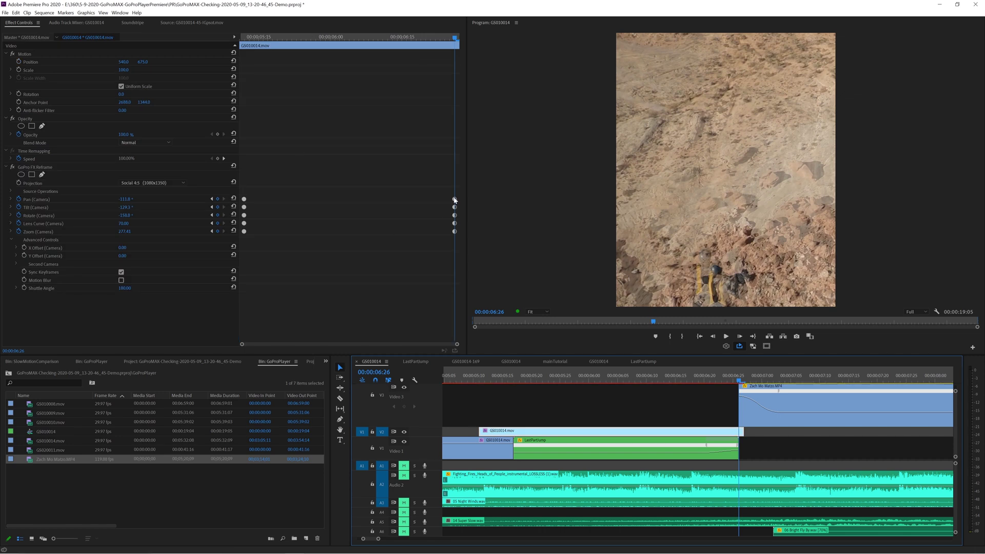
Adjust the GoPro FX Reframe pan and tilt at the GS010014.mov clip's last keyframe to align the jumper with the overlaid clip.
left_click(29, 168)
left_click_drag(755, 281, 691, 268)
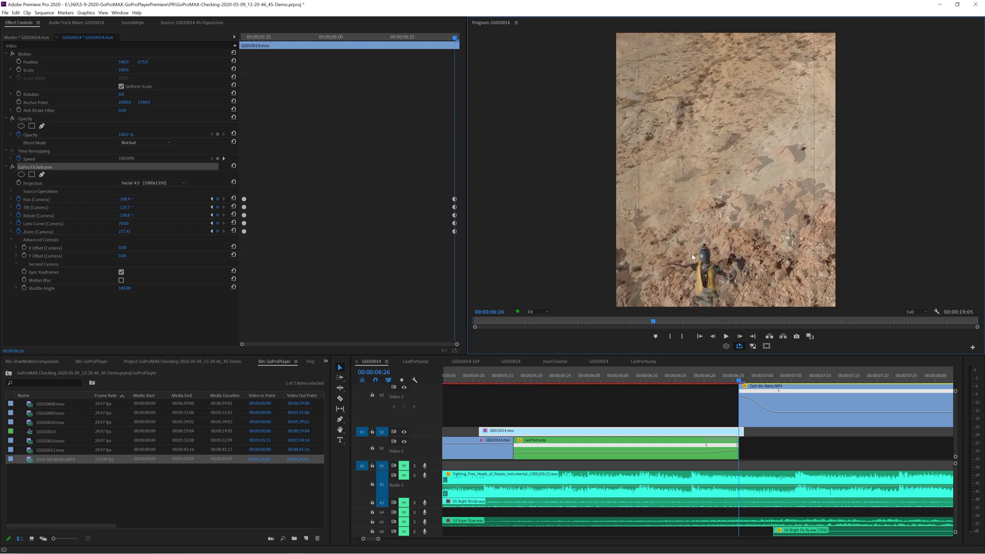
Raise the overlaid jump clip's opacity to about 99% and scrub back through the transition.
left_click(770, 415)
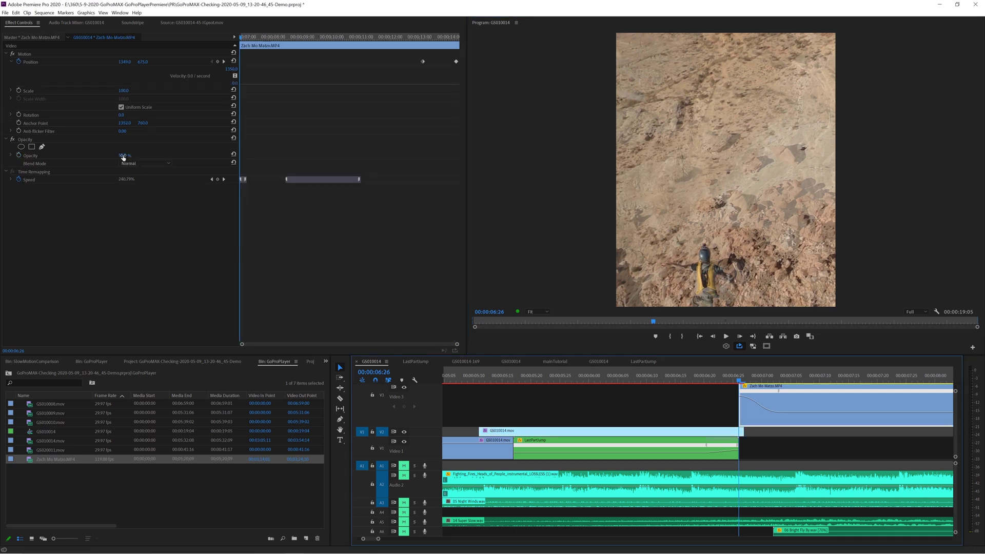
left_click_drag(124, 157, 141, 157)
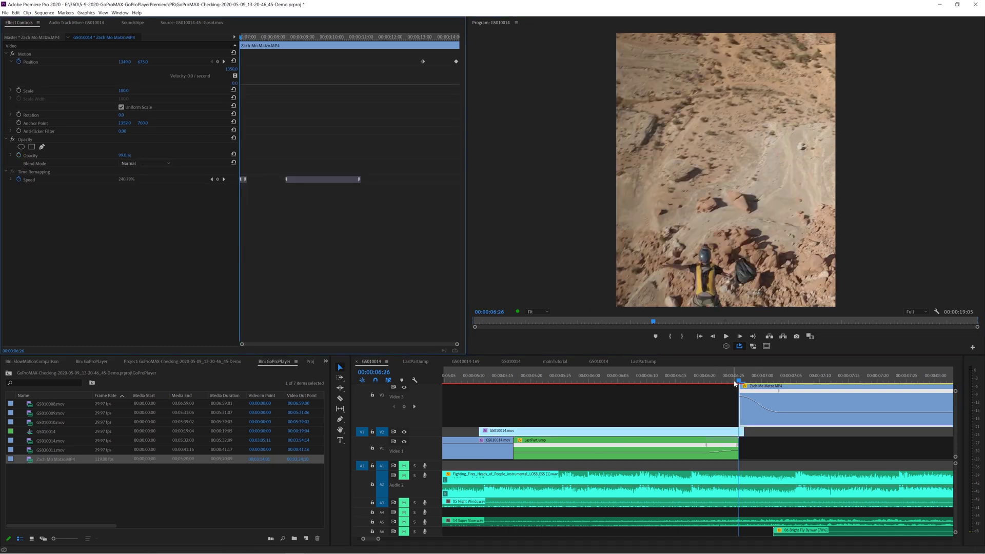
left_click_drag(739, 380, 671, 391)
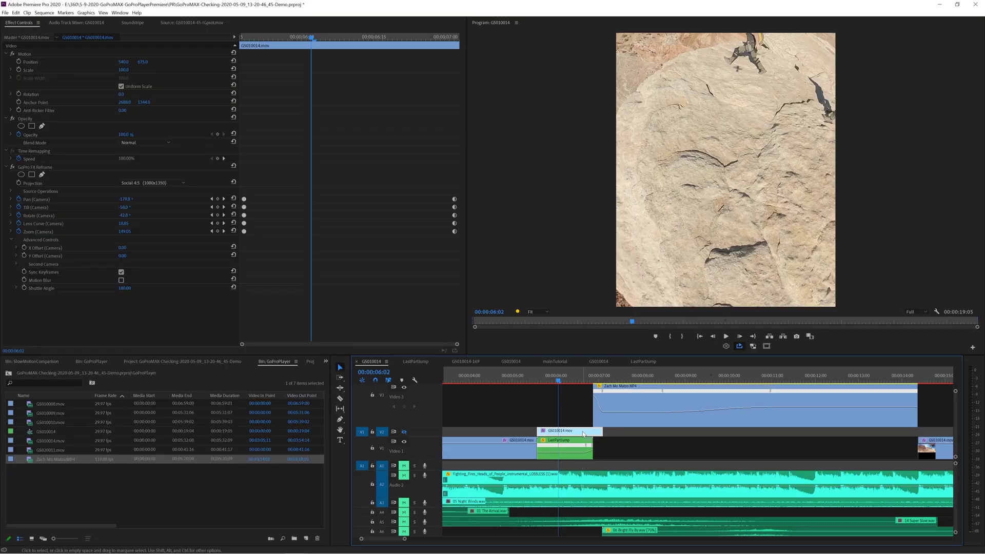
Nest the GS010014.mov clip above LastPartJump into a new sequence named GoProMAX-SpeedRamp.
right_click(583, 433)
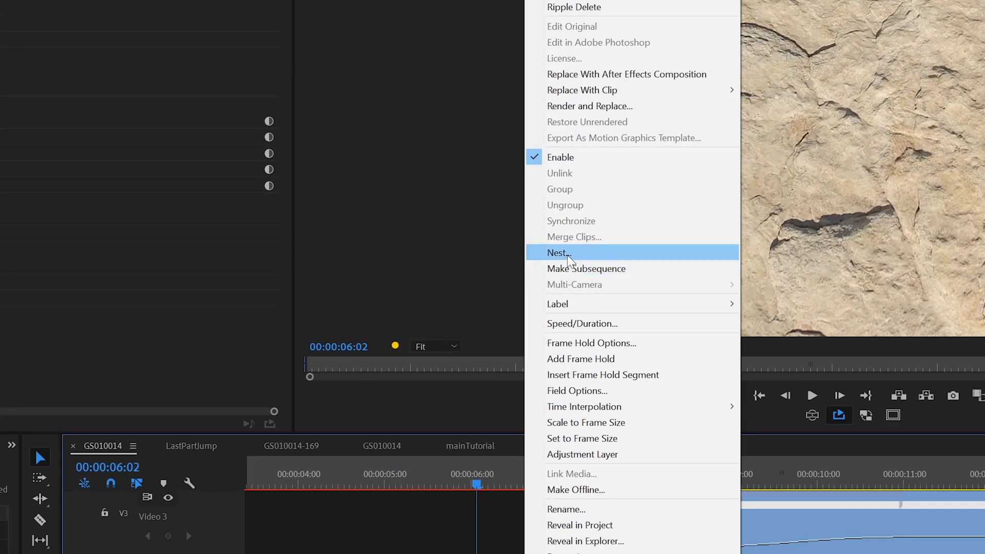
left_click(560, 252)
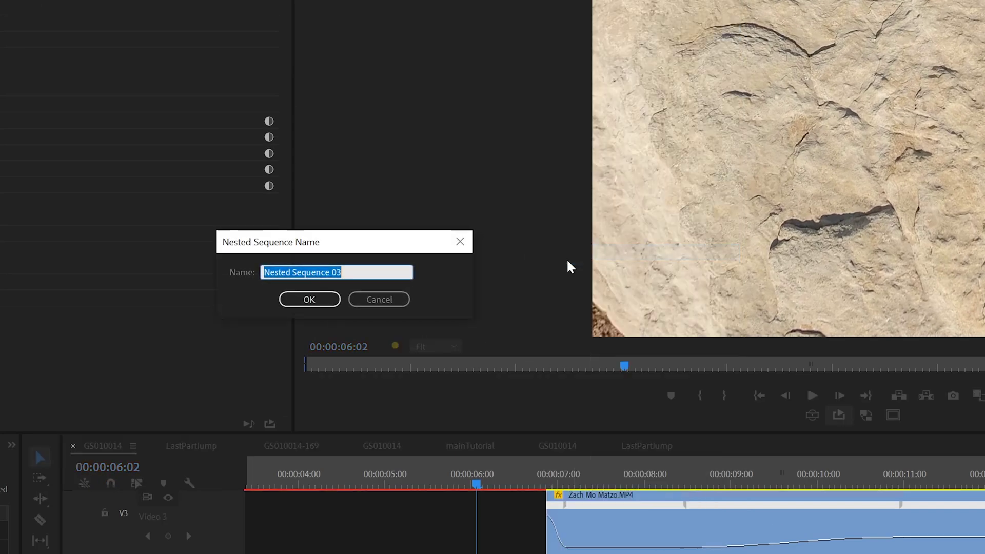
left_click(362, 272)
key("ctrl+a")
type("GoP")
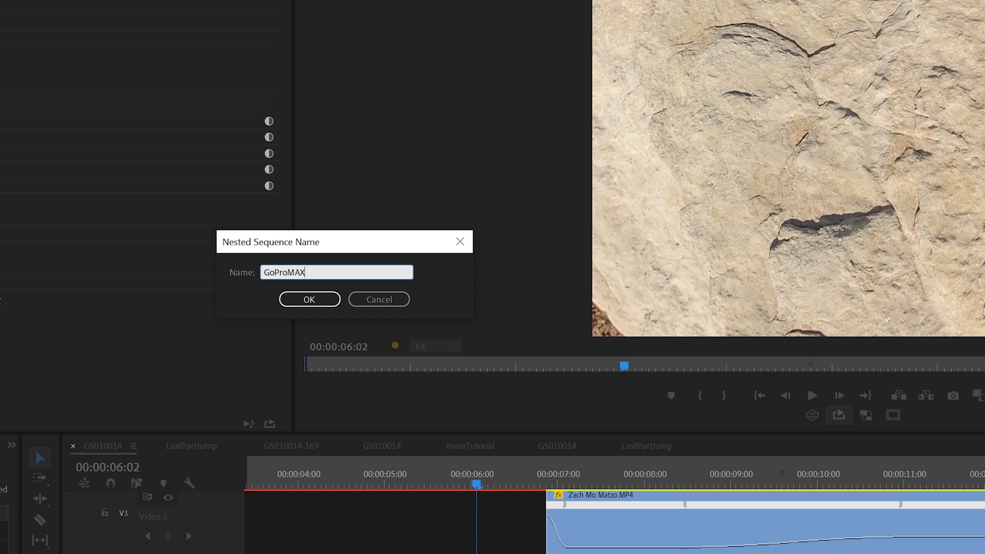
type("roMAX-SpeedRamp")
key("Return")
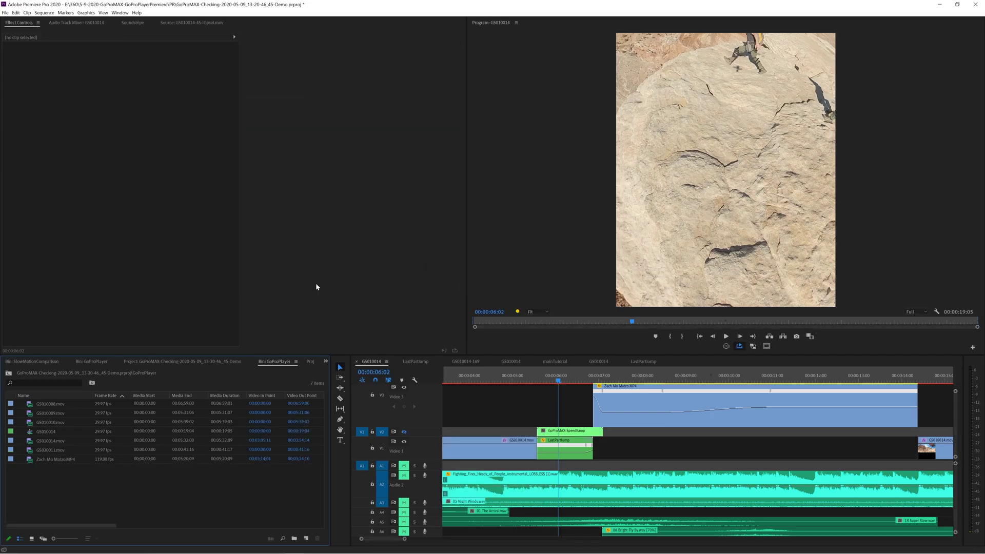
Expand the Video 2 track and show the GoProMAX-SpeedRamp clip's time-remapping speed keyframes.
left_click(418, 429)
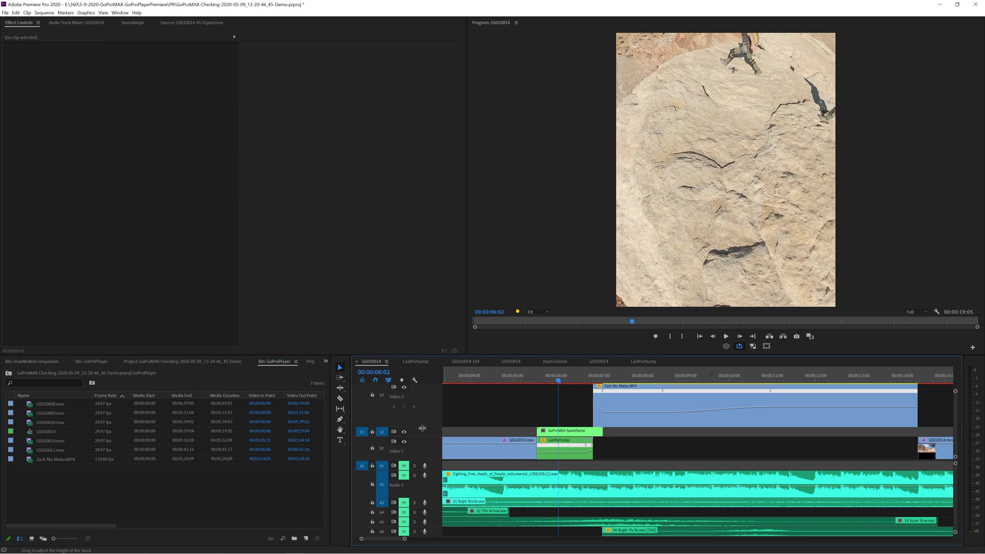
left_click_drag(422, 428, 435, 398)
right_click(571, 437)
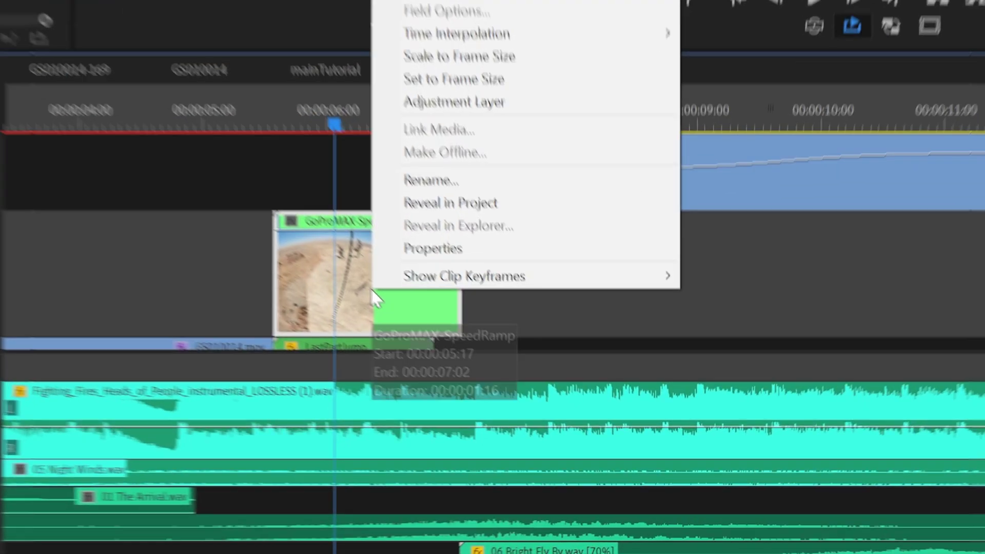
mouse_move(513, 277)
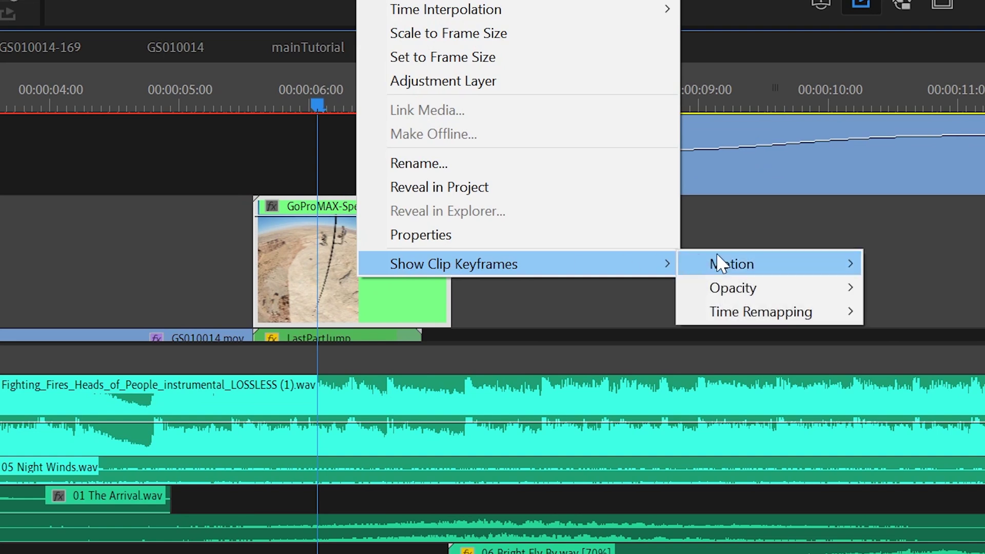
mouse_move(762, 310)
left_click(899, 314)
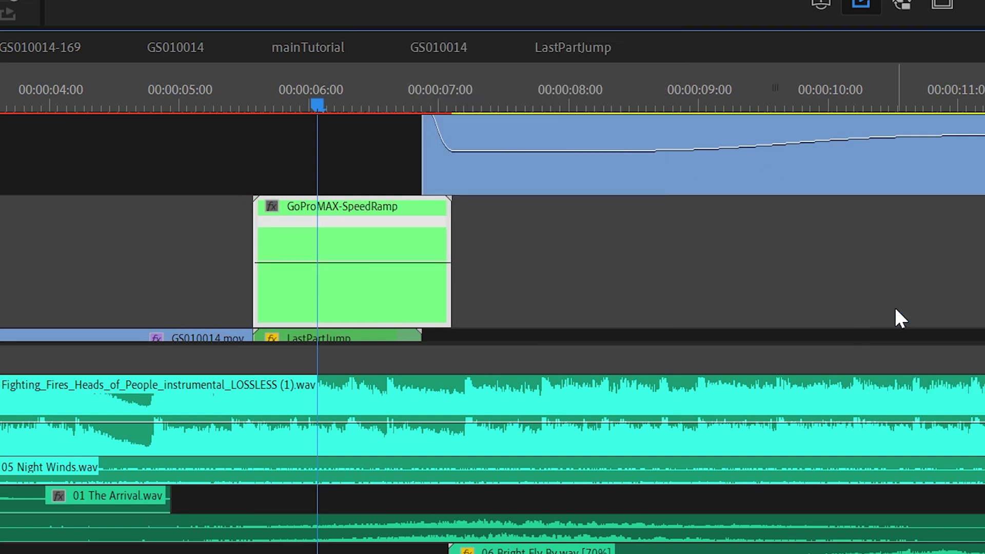
Add a speed keyframe at 00:00:06:16 in GoProMAX-SpeedRamp, speed up the part after it to end at the jump clip's start, and smooth the ramp.
left_click_drag(318, 105, 380, 107)
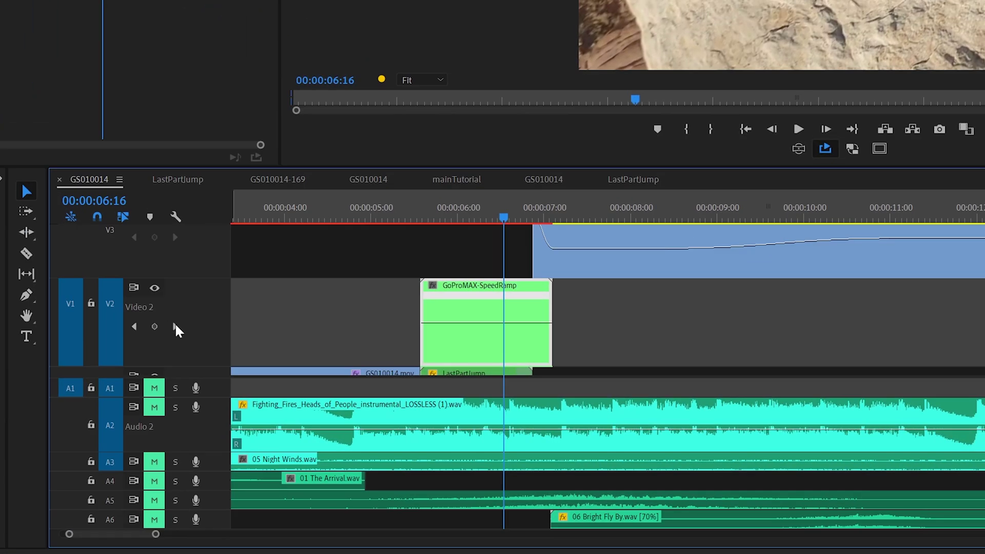
left_click(154, 327)
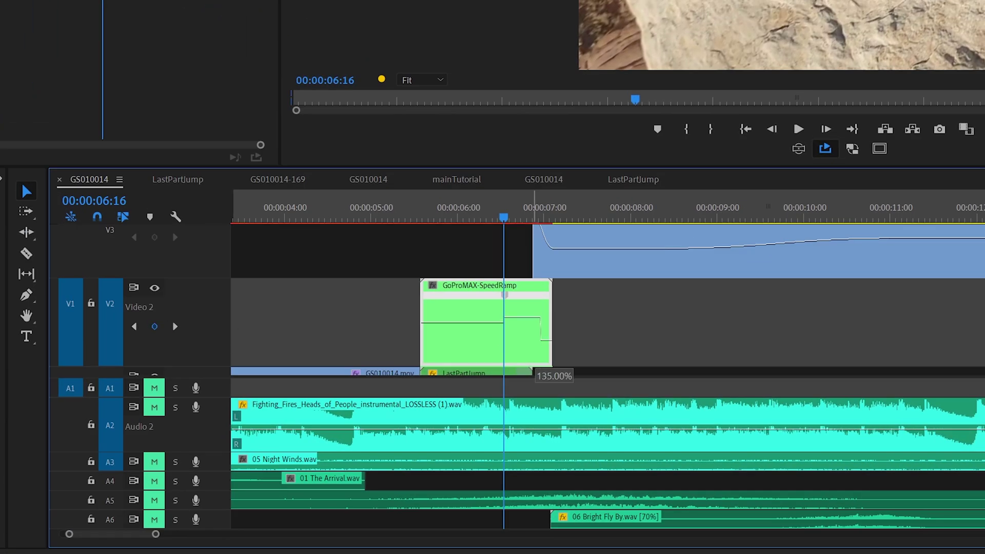
left_click_drag(516, 308, 794, 301)
key("=")
left_click(770, 315)
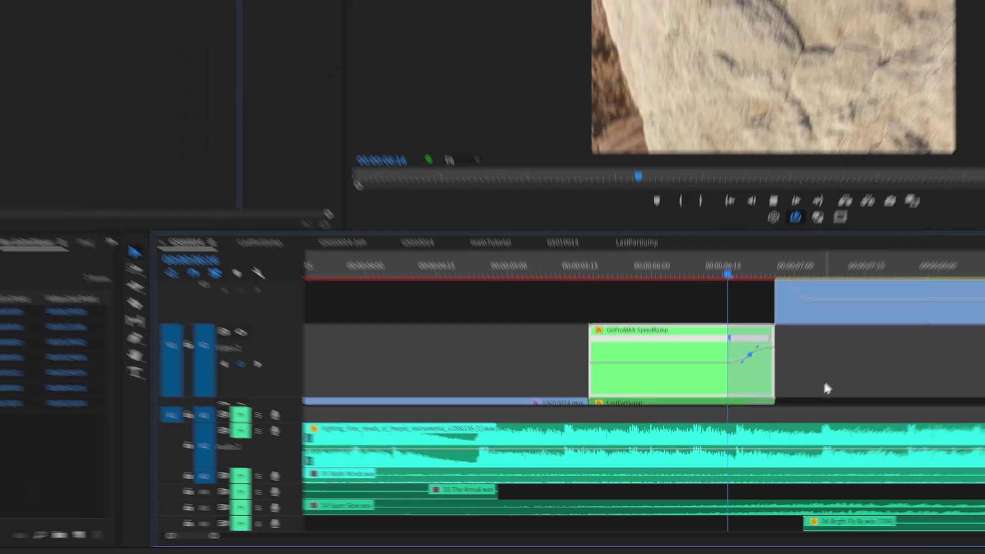
Play back the transition from the GoProMAX-SpeedRamp clip into the slow-motion jump clip several times to check the ramp.
key("space")
left_click(695, 382)
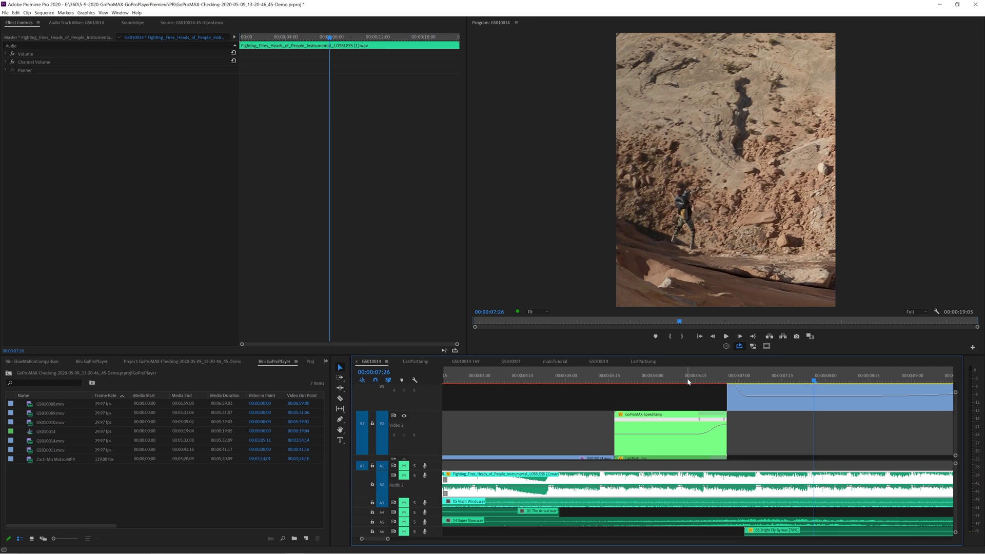
left_click(689, 382)
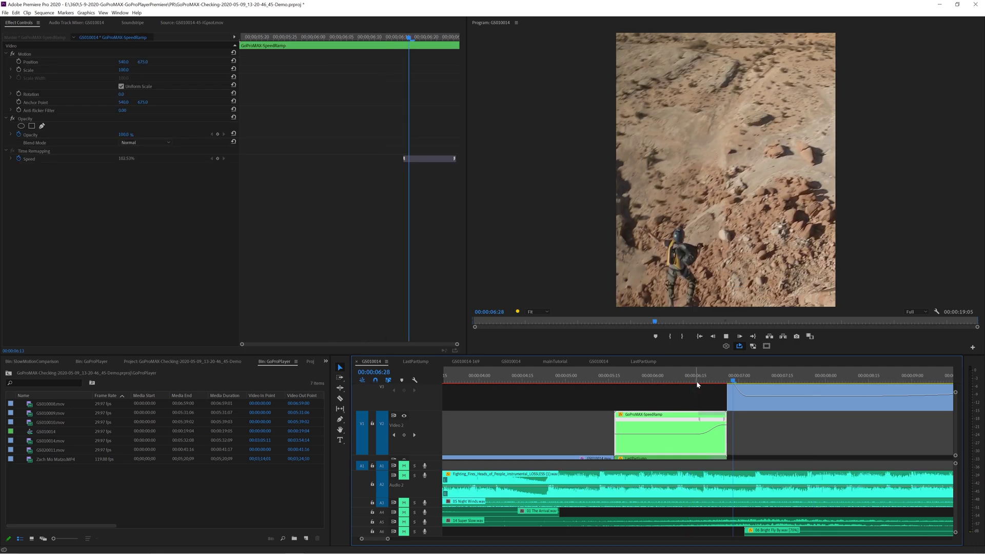
key("space")
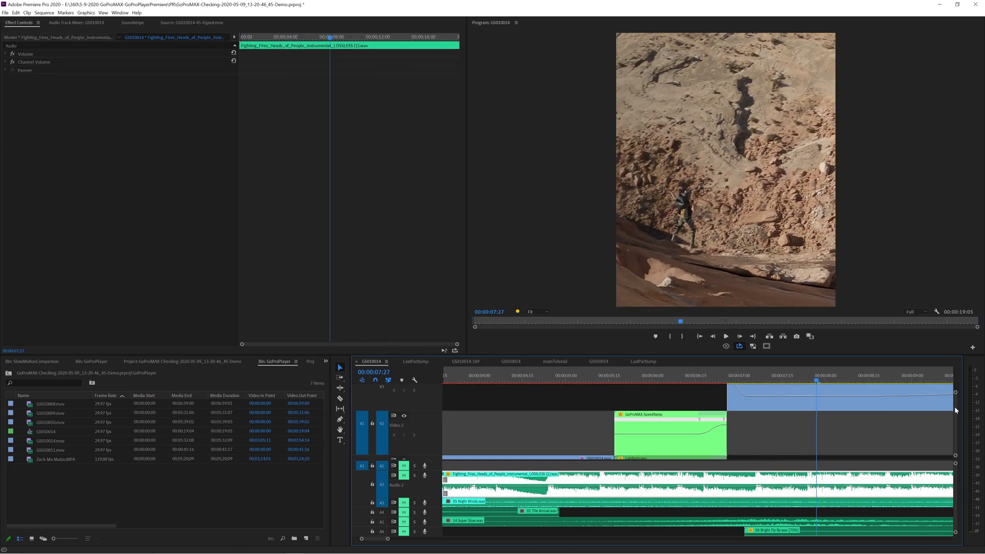
scroll(954, 406, "up", 2)
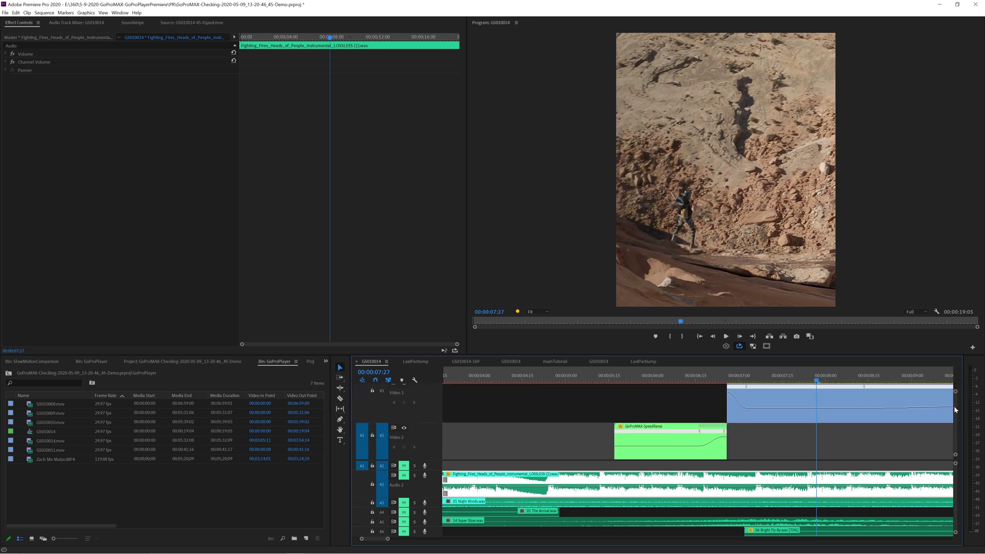
left_click(704, 380)
key("space")
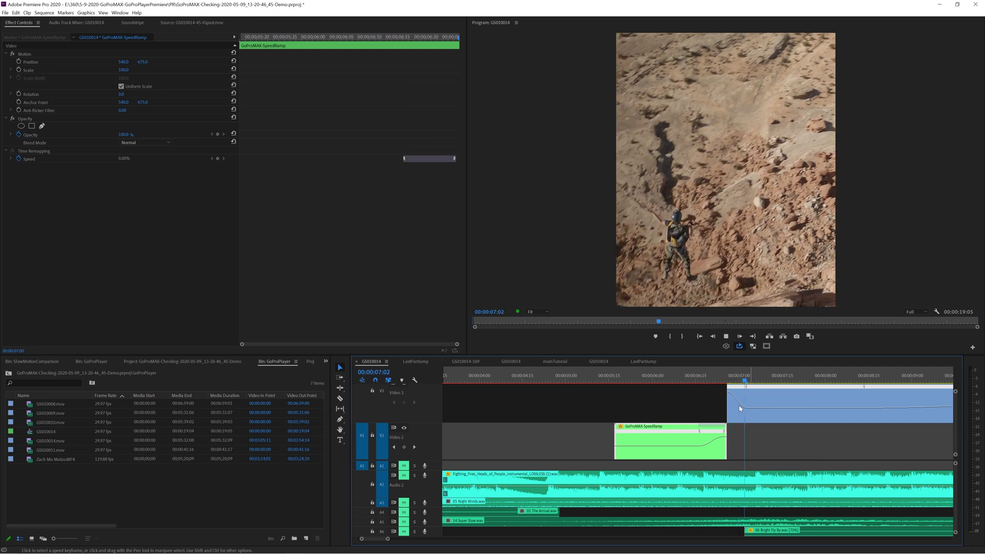
key("space")
scroll(947, 429, "up", 2)
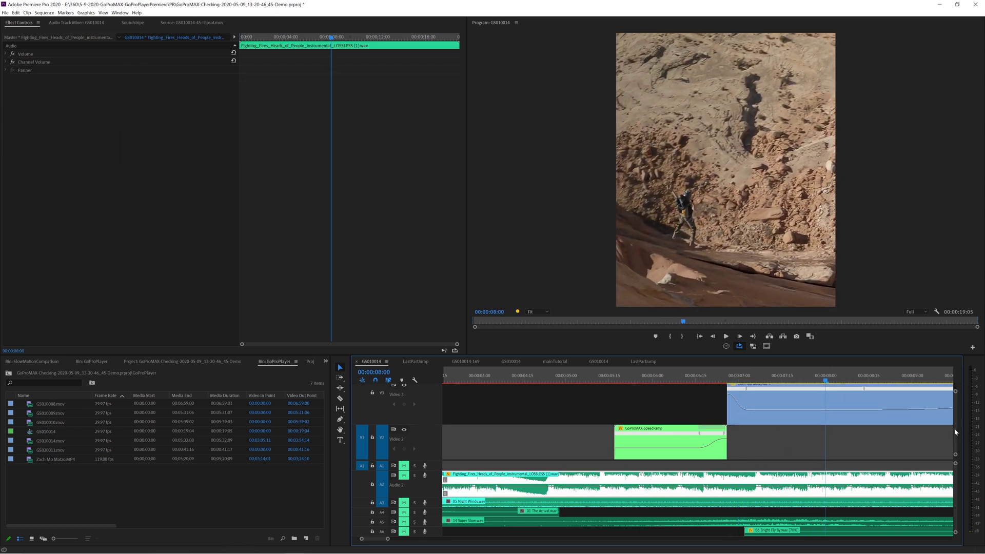
Select the slow-motion jump clip to examine its speed keyframes and replay it from its start.
left_click(749, 405)
left_click_drag(867, 405, 862, 403)
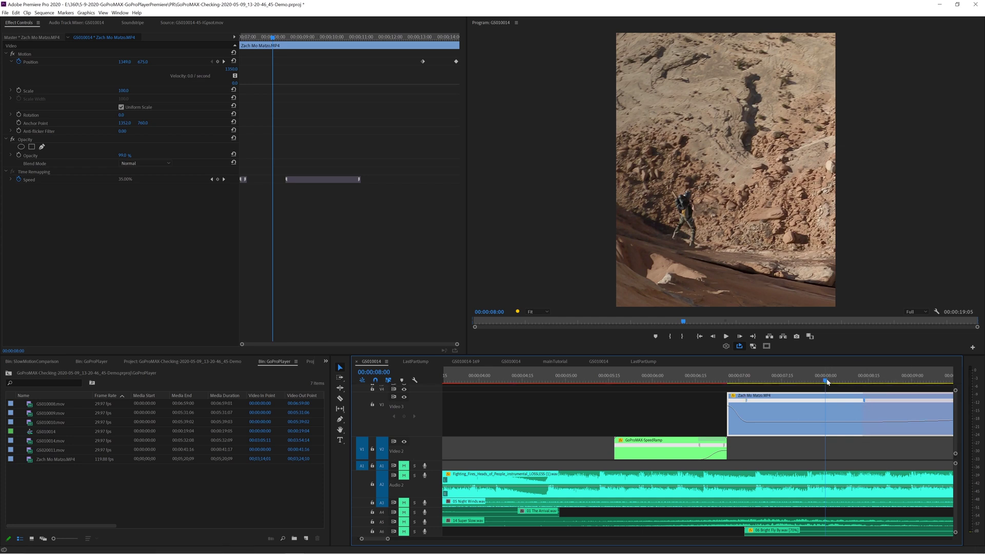
left_click(808, 382)
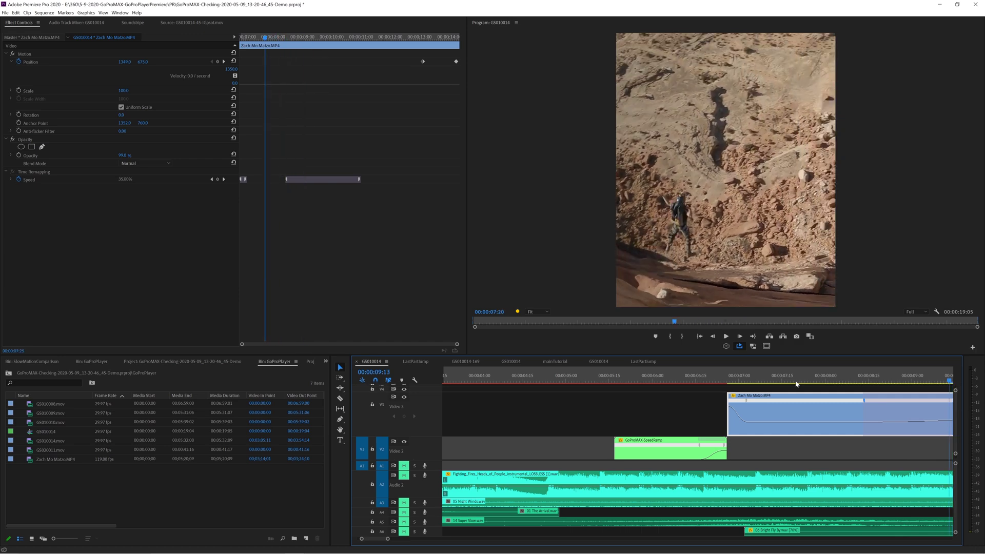
left_click(729, 382)
key("space")
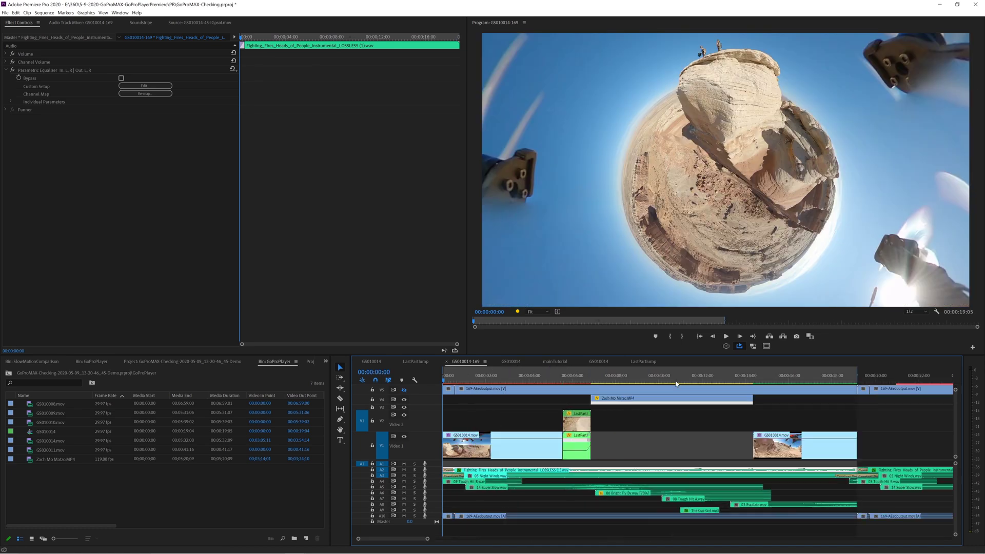
In the GS010014-169 sequence, mute audio tracks A2 to A10 and play the edit through without sound.
key("minus")
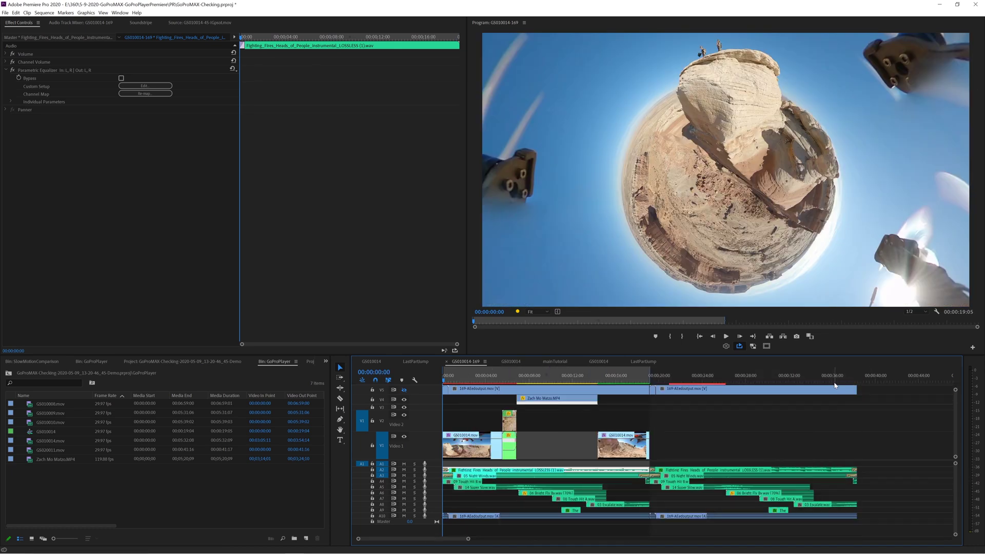
left_click(404, 472)
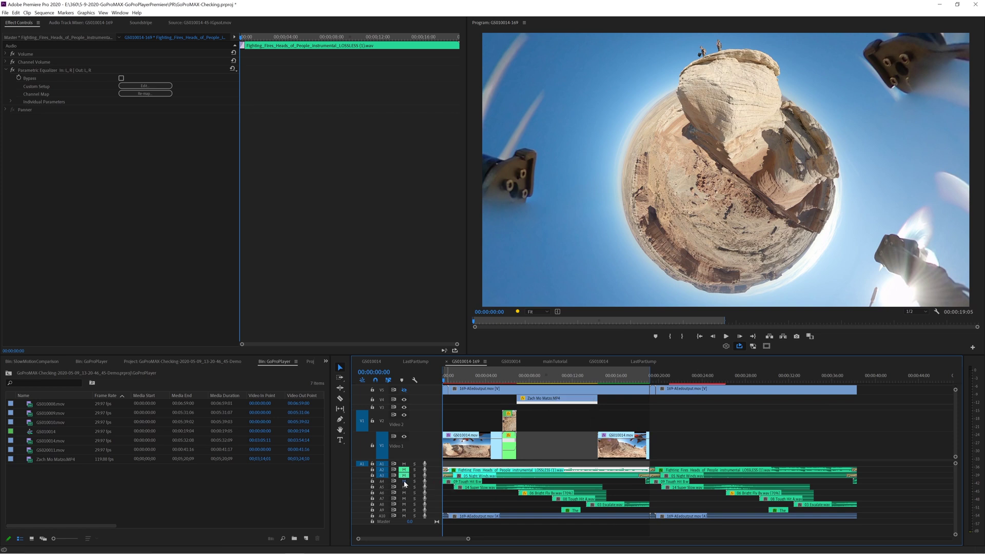
key("space")
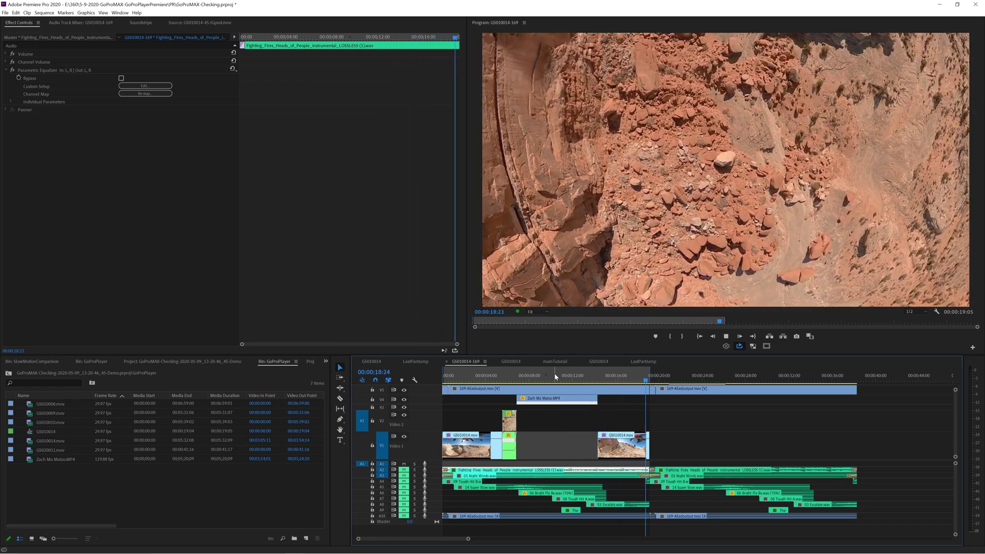
Return to the sequence start, unmute audio tracks A3 to A10 and play the edit through with its sound effects.
key("Home")
left_click(404, 476)
left_click(404, 482)
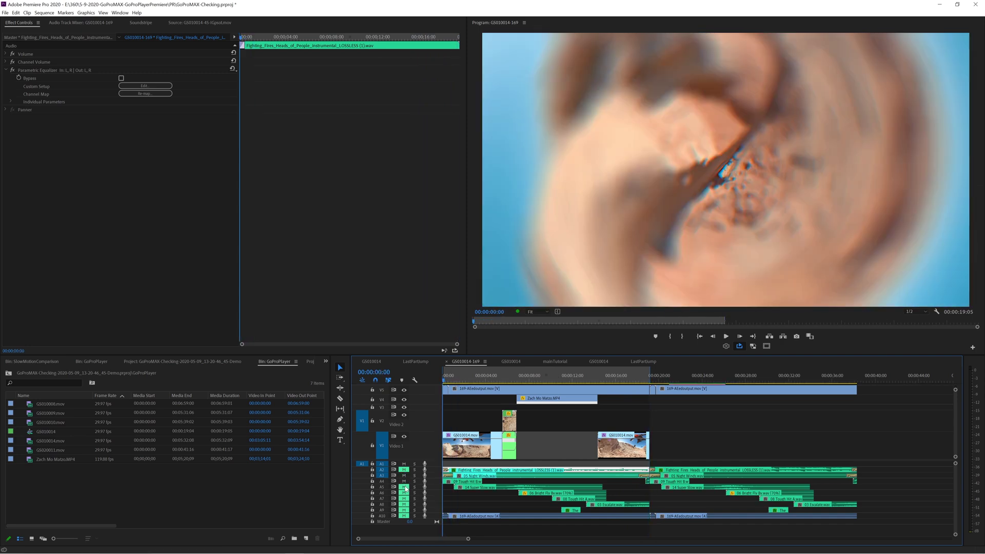
left_click(404, 510)
left_click(404, 515)
key("space")
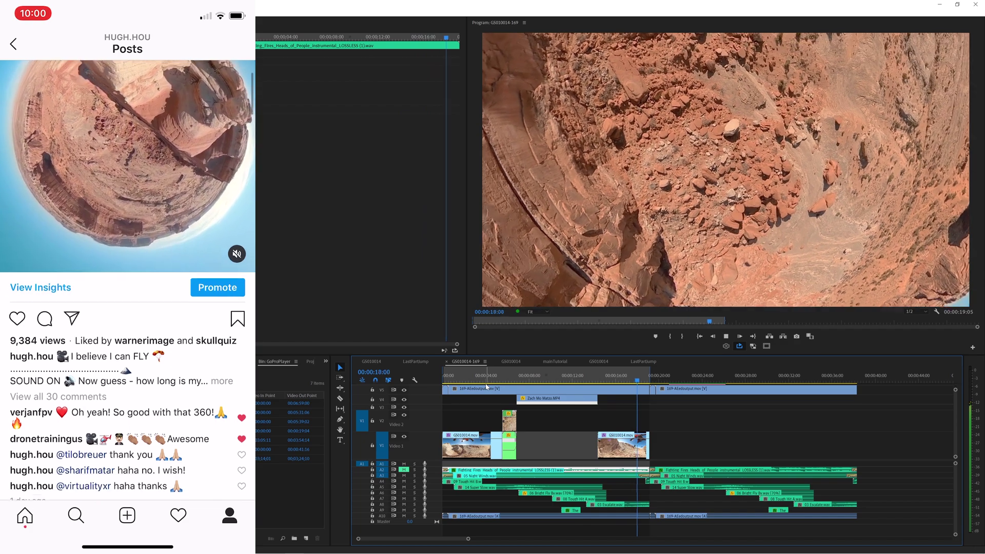
key("space")
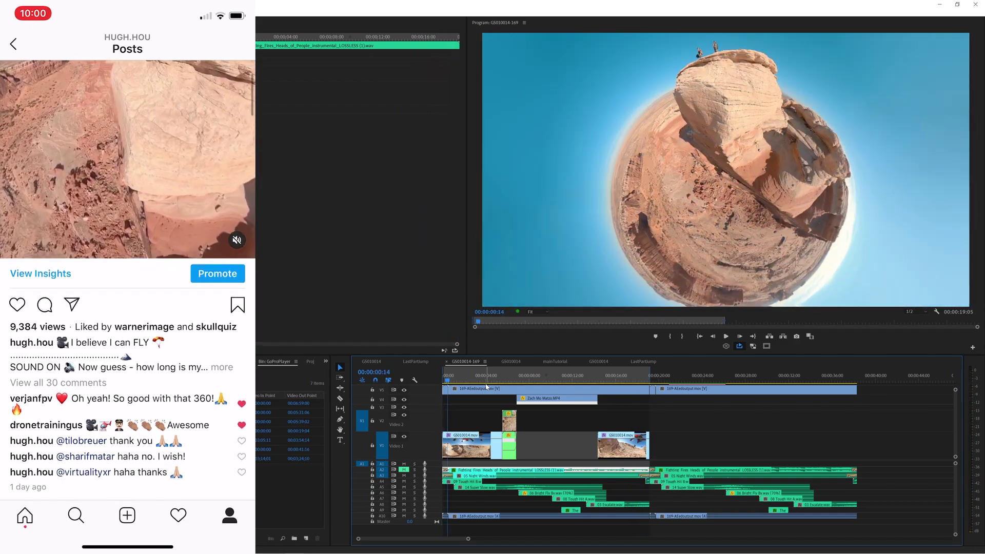